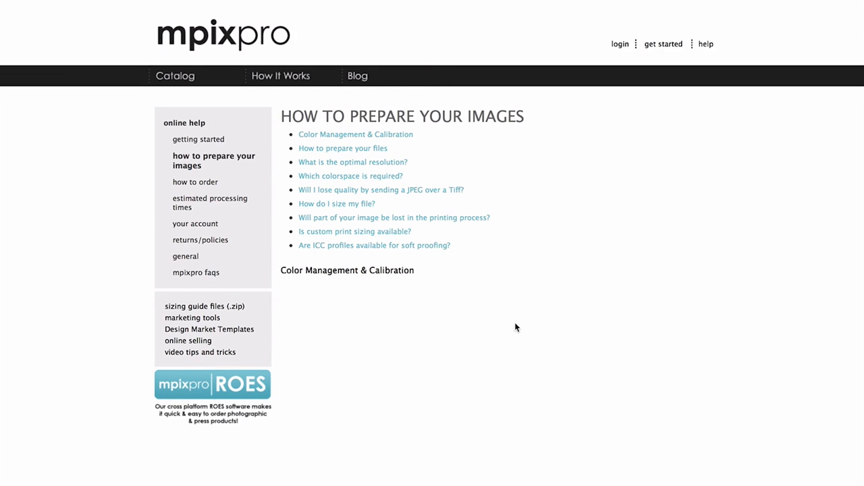
Read through the MpixPro help page on preparing images, down to the file preparation and optimal resolution sections.
{"action": "scroll", "coordinate": [515, 327], "scroll_direction": "down", "scroll_amount": 3}
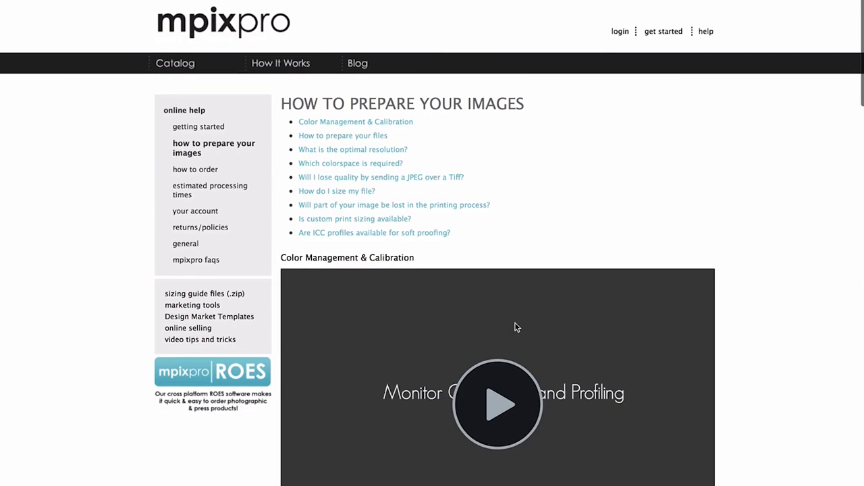
{"action": "scroll", "coordinate": [516, 328], "scroll_direction": "down", "scroll_amount": 10}
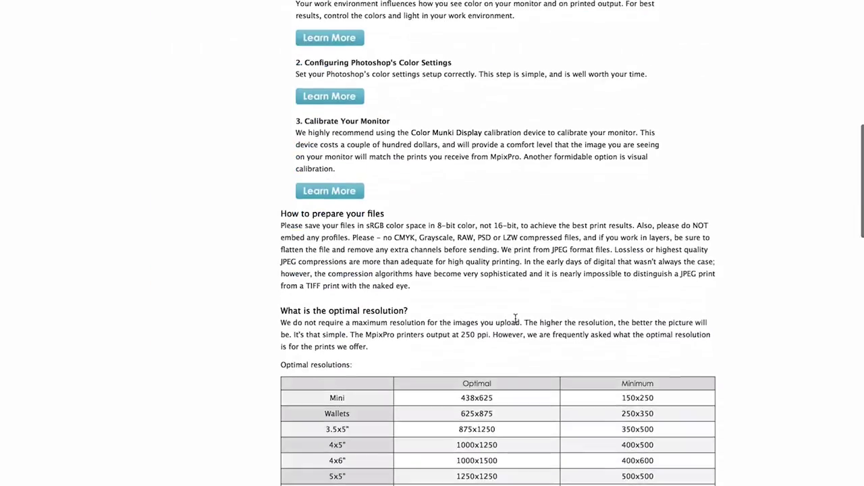
{"action": "scroll", "coordinate": [516, 323], "scroll_direction": "down", "scroll_amount": 15}
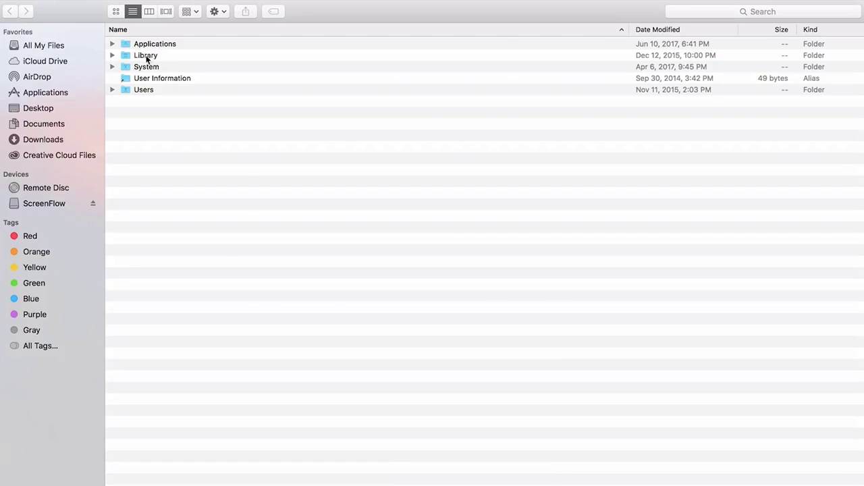
Switch to Finder and open the Profiles folder inside Library > ColorSync.
{"action": "left_click", "coordinate": [146, 58]}
{"action": "double_click", "coordinate": [147, 58]}
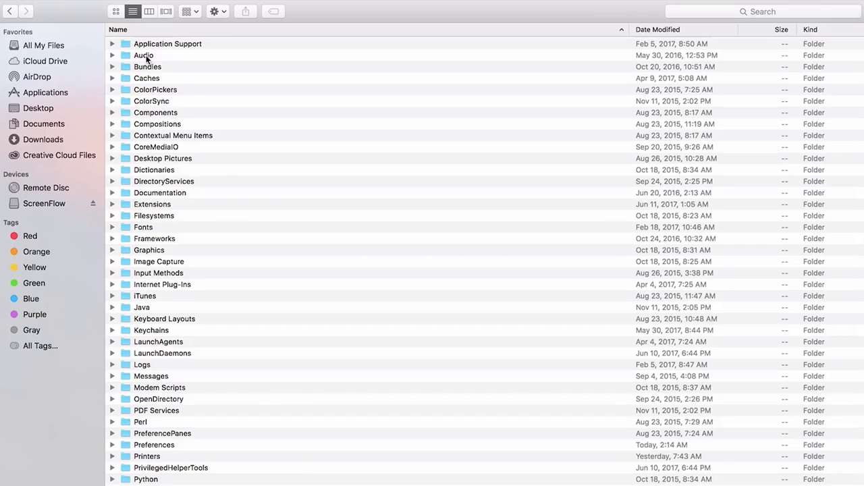
{"action": "double_click", "coordinate": [154, 101]}
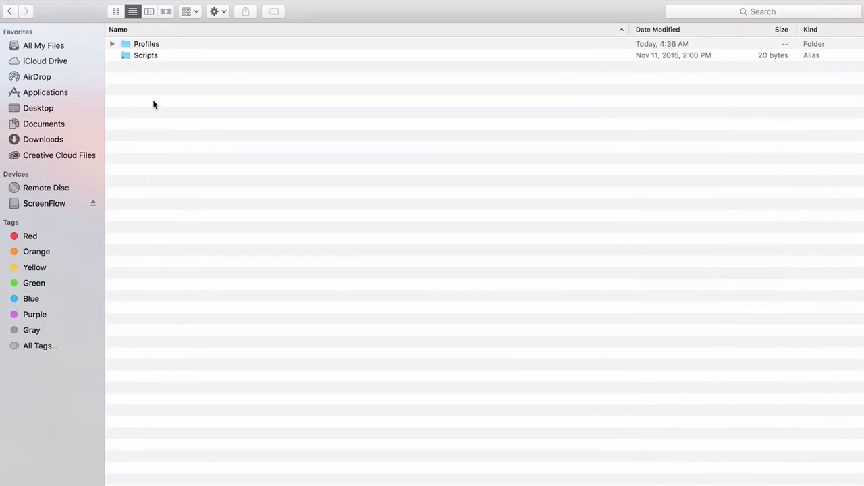
{"action": "left_click", "coordinate": [149, 43]}
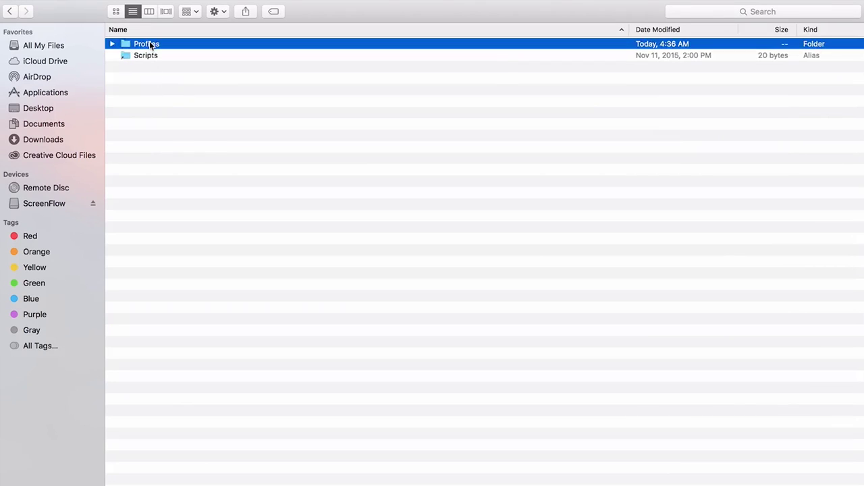
{"action": "double_click", "coordinate": [149, 44]}
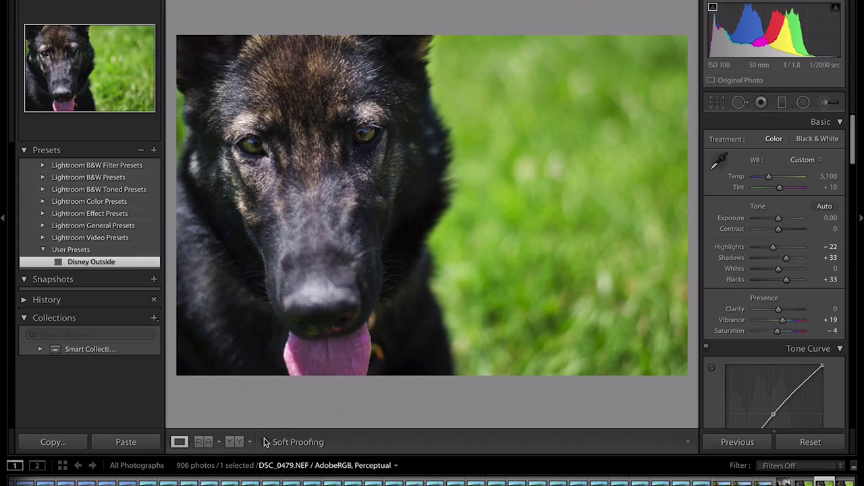
Switch to Lightroom, turn on soft proofing for the dog photo and add Mpixpro_01232015 to the available proof profiles.
{"action": "left_click", "coordinate": [266, 442]}
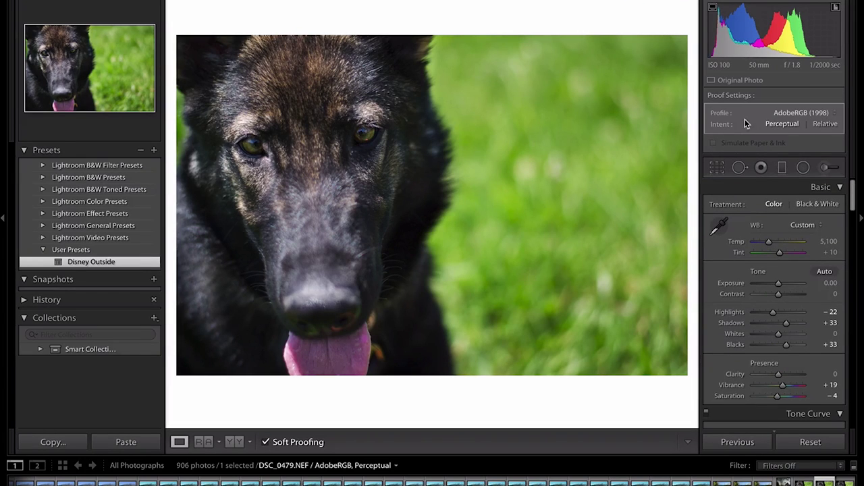
{"action": "left_click", "coordinate": [817, 116]}
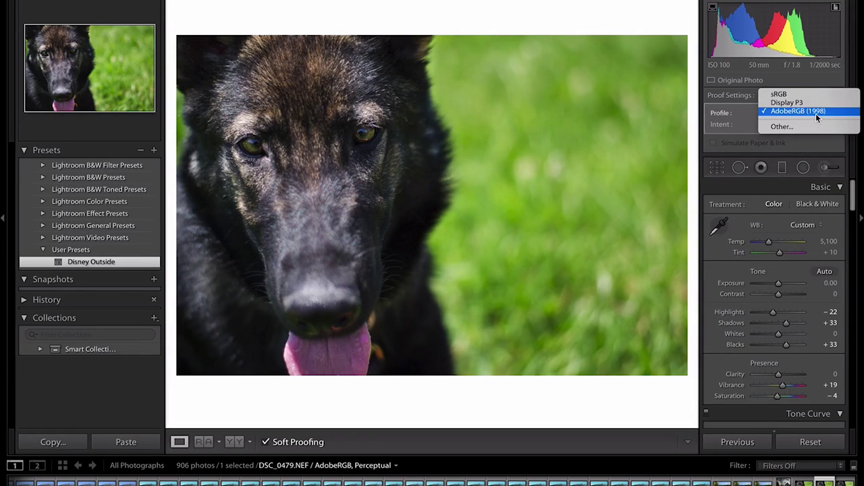
{"action": "left_click", "coordinate": [781, 126]}
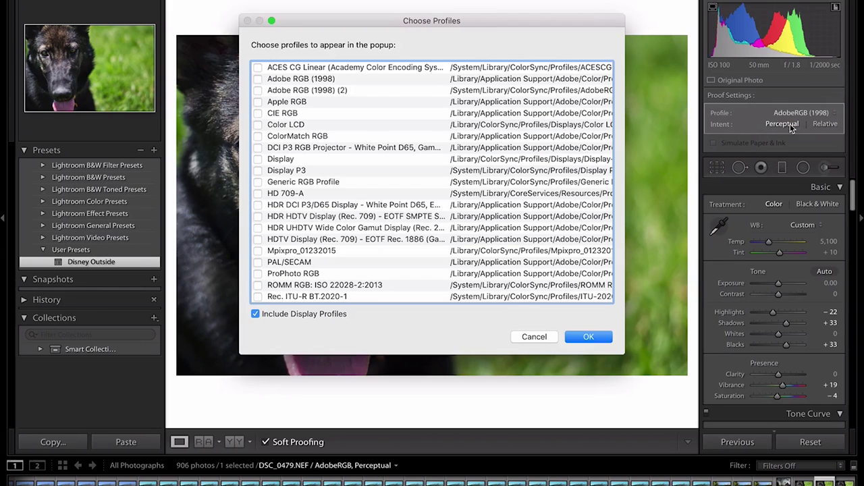
{"action": "scroll", "coordinate": [436, 227], "scroll_direction": "down", "scroll_amount": 5}
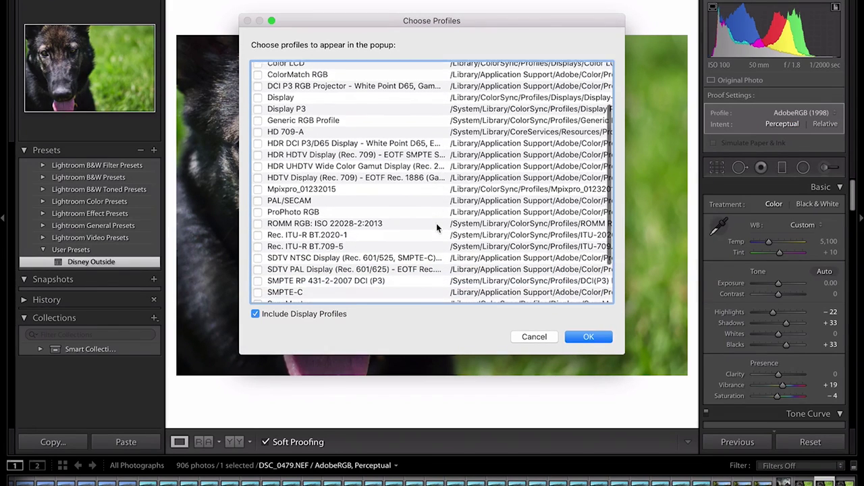
{"action": "left_click", "coordinate": [257, 183]}
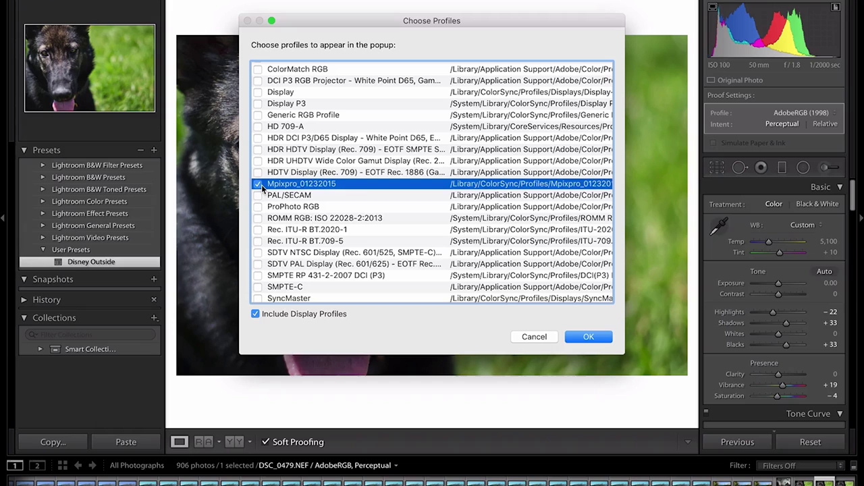
{"action": "left_click", "coordinate": [588, 336]}
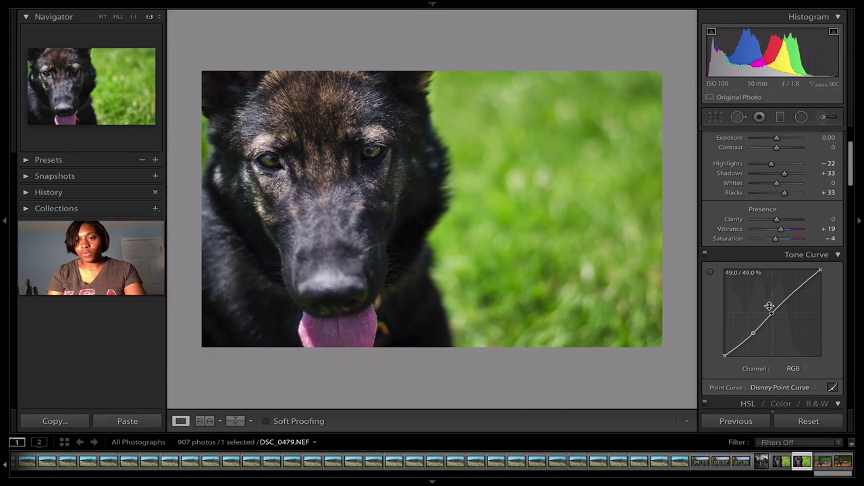
Enable soft proofing on the dog photo and create a proof copy with the Mpixpro_01232015 profile.
{"action": "scroll", "coordinate": [770, 307], "scroll_direction": "up", "scroll_amount": 3}
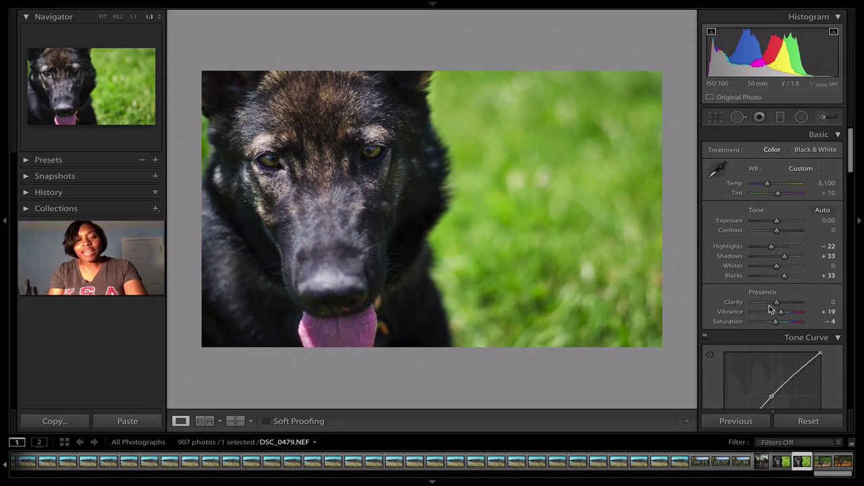
{"action": "left_click", "coordinate": [267, 421]}
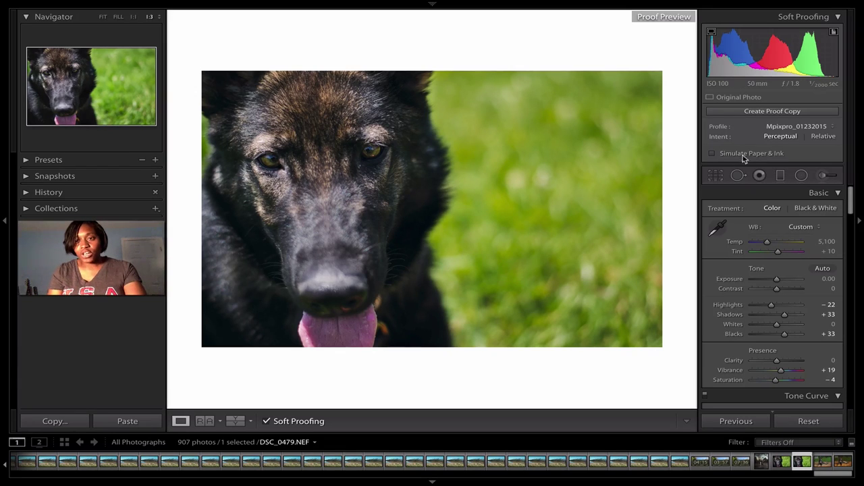
{"action": "left_click", "coordinate": [748, 111]}
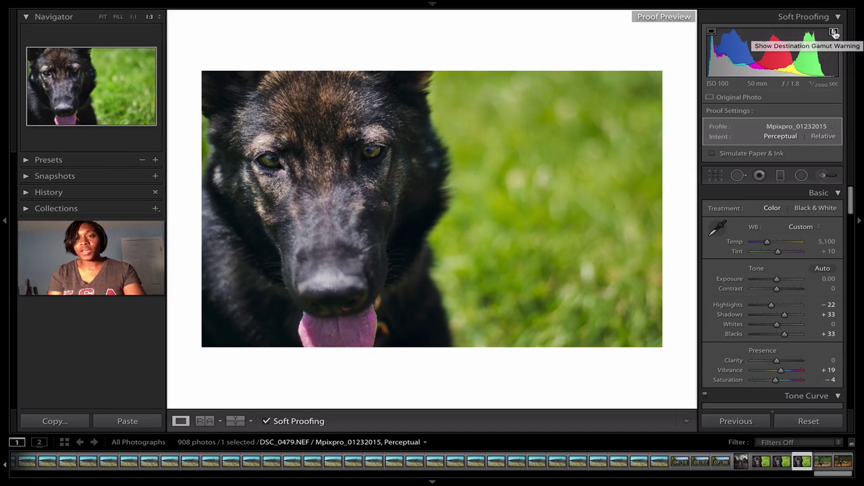
Show the monitor gamut warning on the proof copy and lower its Saturation to -12.
{"action": "left_click", "coordinate": [712, 32]}
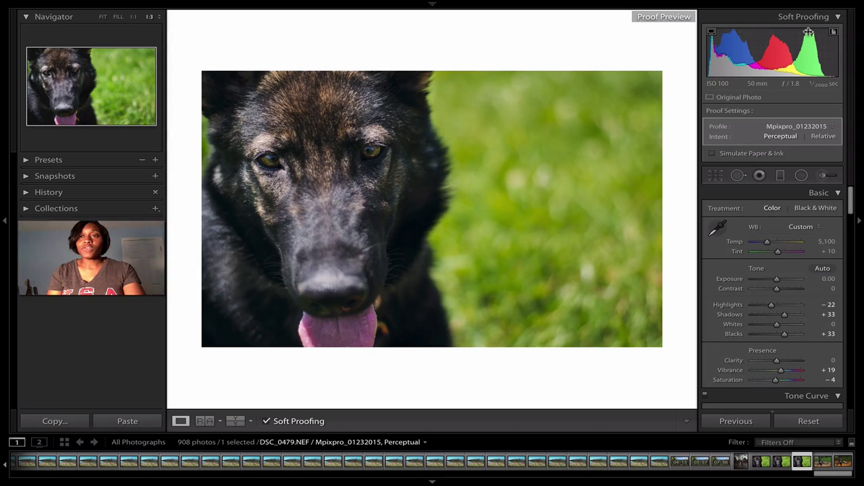
{"action": "left_click", "coordinate": [711, 34]}
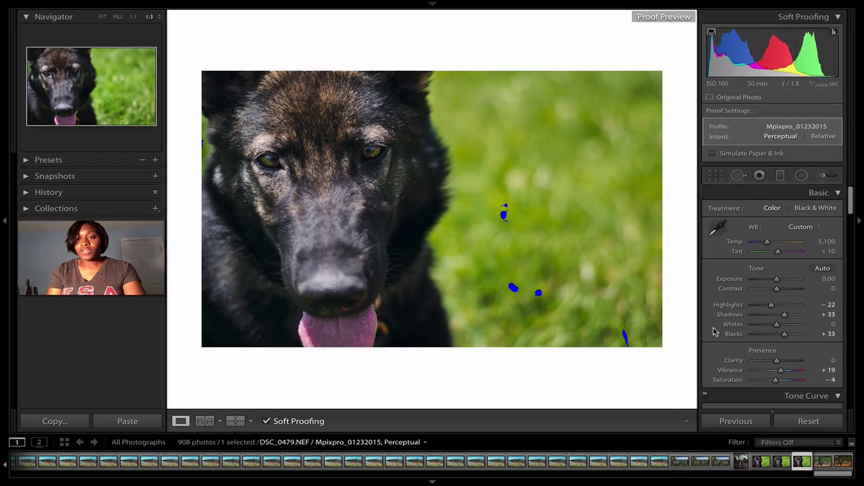
{"action": "scroll", "coordinate": [715, 331], "scroll_direction": "down", "scroll_amount": 3}
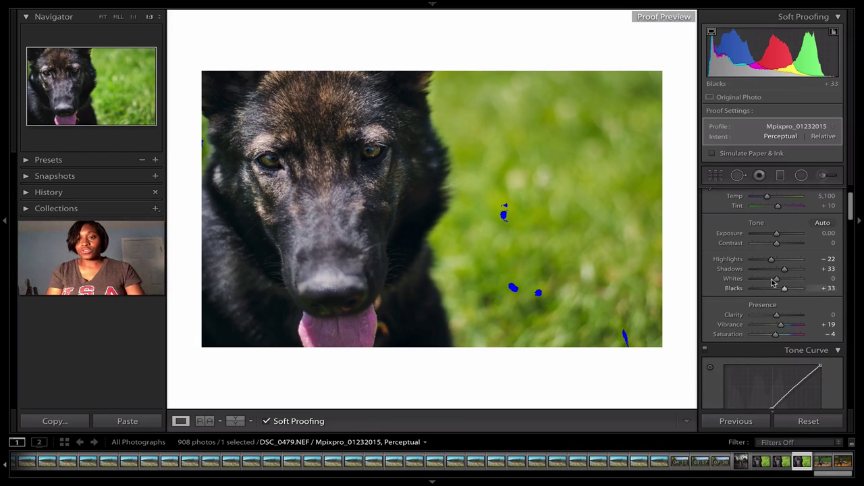
{"action": "left_click_drag", "start_coordinate": [777, 337], "coordinate": [773, 338]}
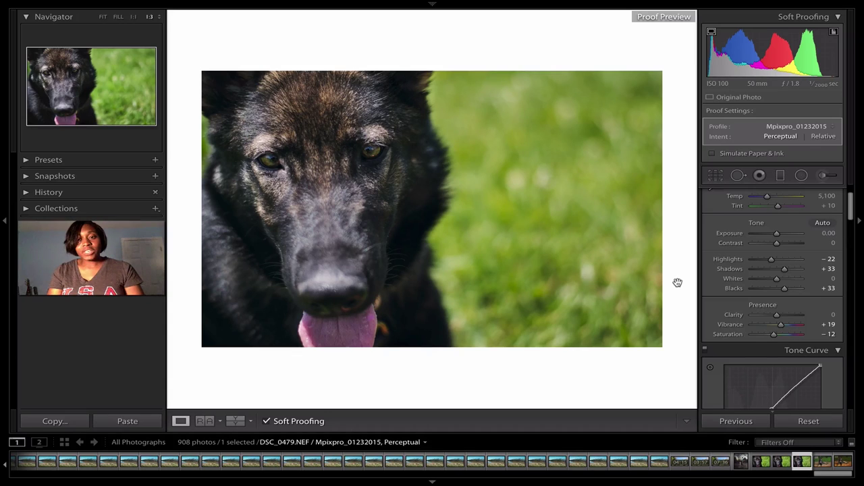
Open the export settings for the proof copy and review the color space options, keeping sRGB.
{"action": "right_click", "coordinate": [566, 286]}
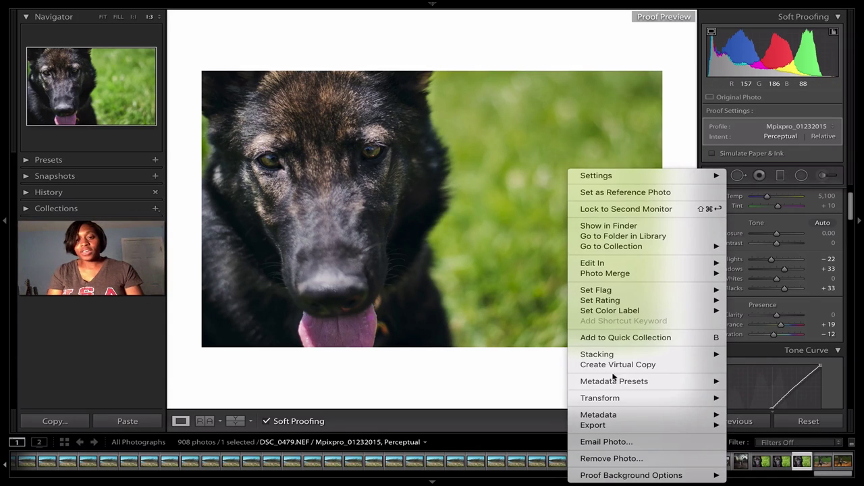
{"action": "mouse_move", "coordinate": [626, 427]}
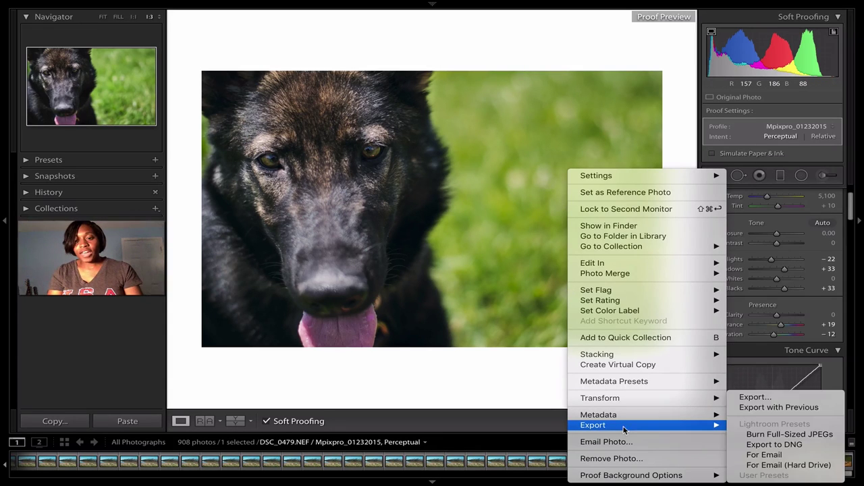
{"action": "left_click", "coordinate": [750, 397]}
{"action": "scroll", "coordinate": [572, 284], "scroll_direction": "down", "scroll_amount": 5}
{"action": "scroll", "coordinate": [572, 284], "scroll_direction": "down", "scroll_amount": 2}
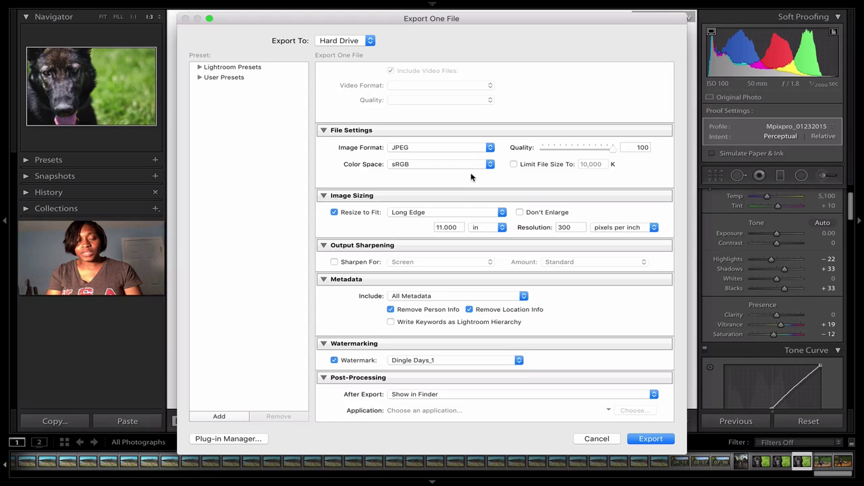
{"action": "left_click", "coordinate": [492, 165]}
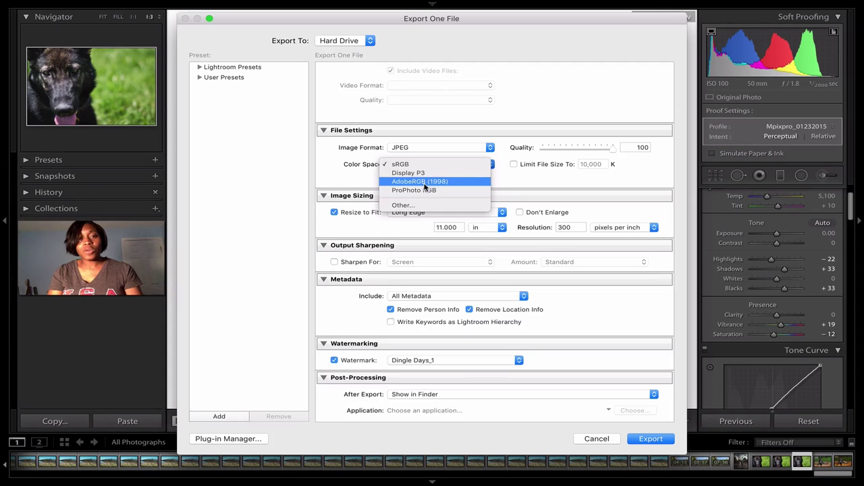
{"action": "left_click", "coordinate": [528, 183]}
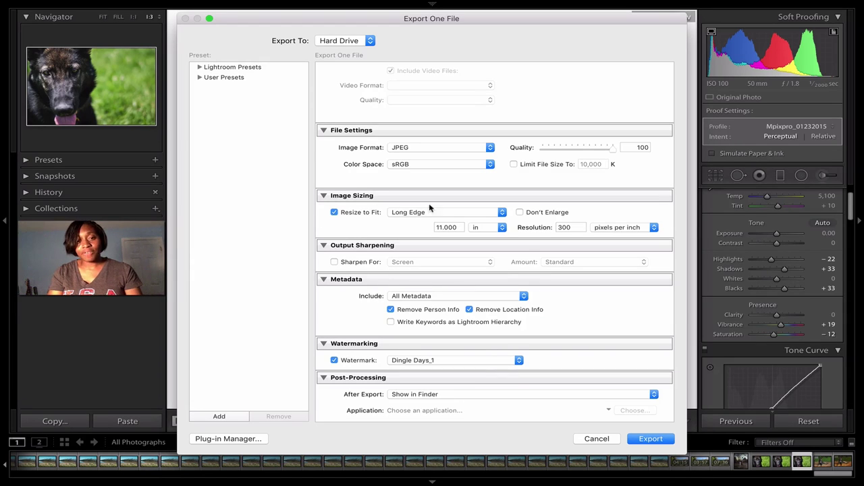
Resize the long edge to 7 in and export the proof copy.
{"action": "left_click", "coordinate": [503, 212]}
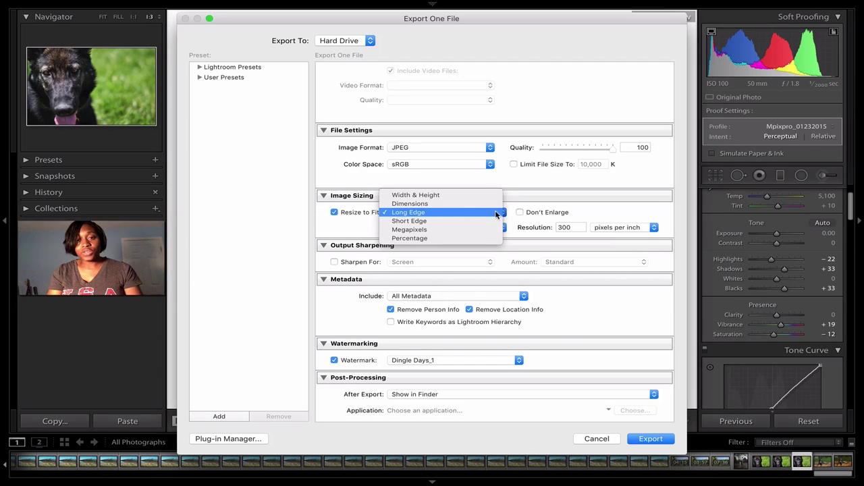
{"action": "left_click", "coordinate": [495, 212]}
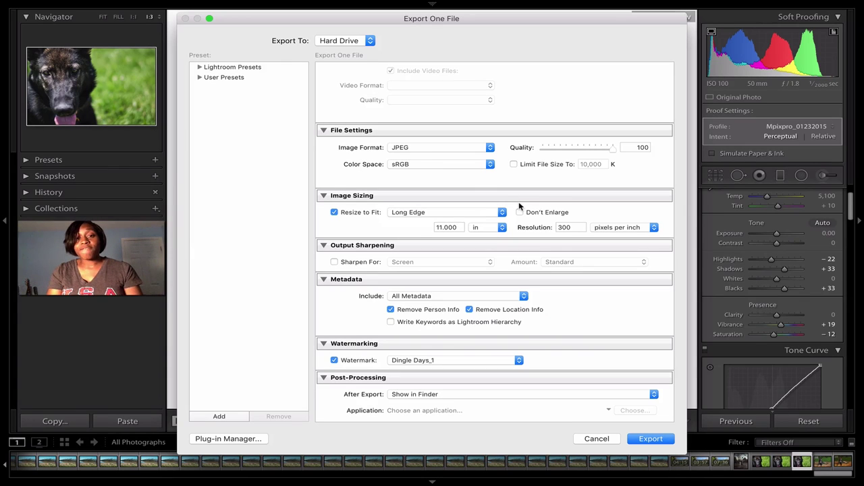
{"action": "left_click", "coordinate": [458, 227]}
{"action": "type", "text": "7"}
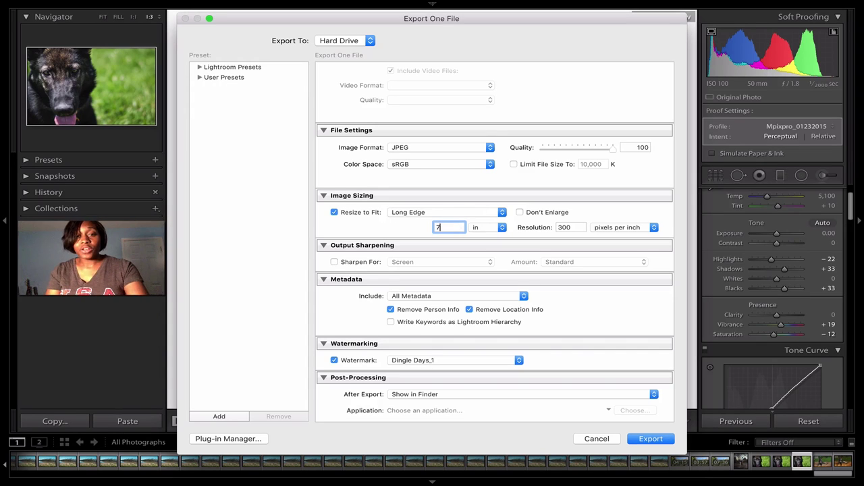
{"action": "left_click", "coordinate": [502, 228]}
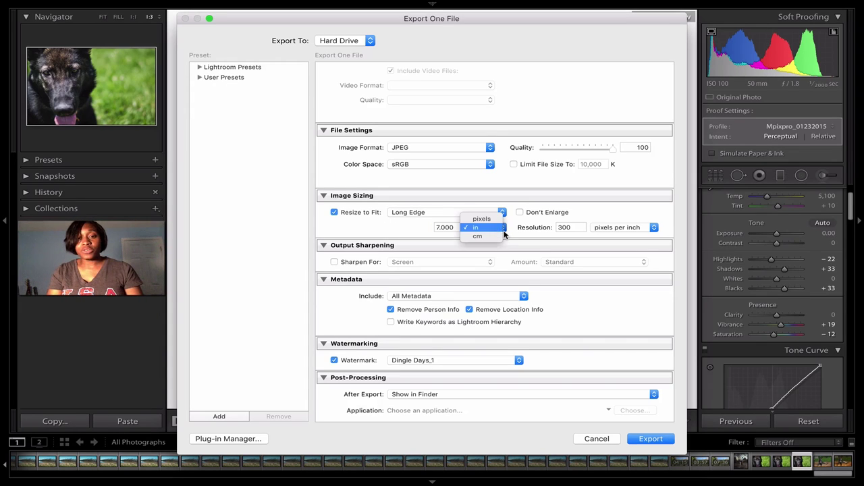
{"action": "left_click", "coordinate": [496, 229]}
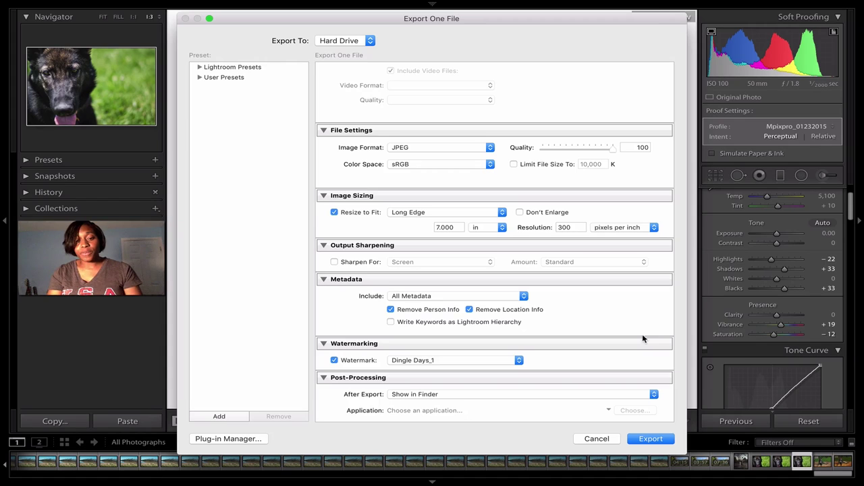
{"action": "left_click", "coordinate": [651, 439]}
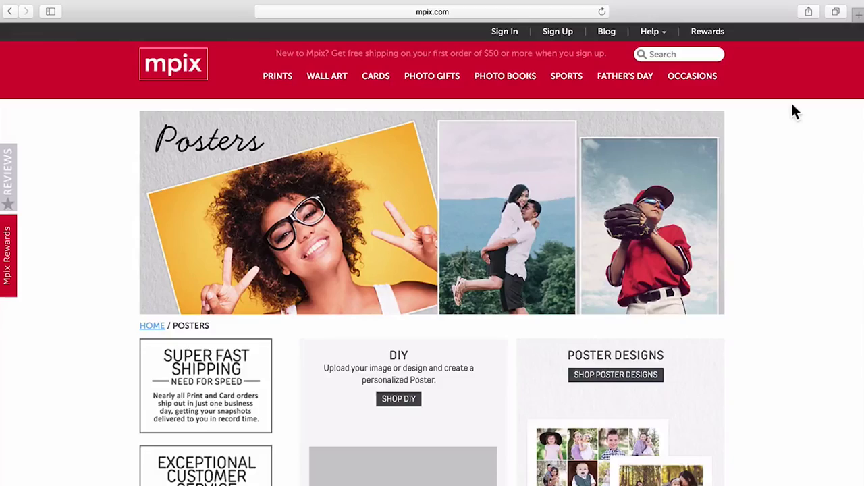
Switch to the mpix.com Posters page in the browser and look over its poster options and print description.
{"action": "scroll", "coordinate": [793, 105], "scroll_direction": "down", "scroll_amount": 2}
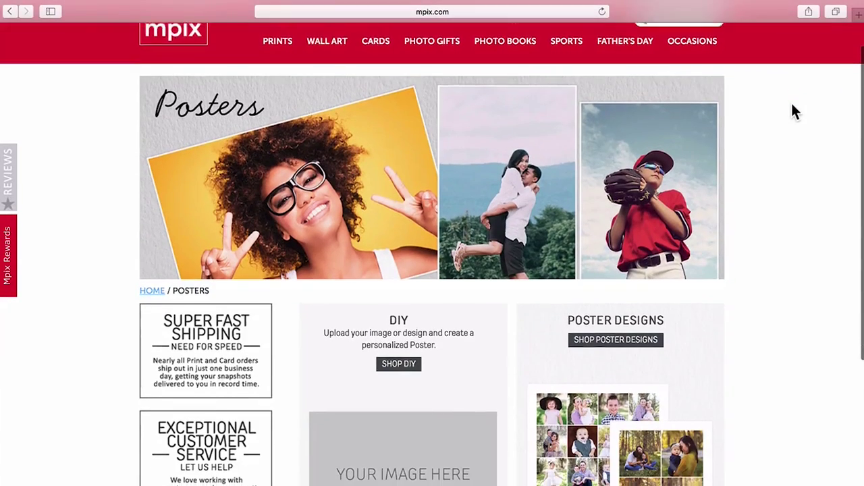
{"action": "scroll", "coordinate": [793, 106], "scroll_direction": "down", "scroll_amount": 4}
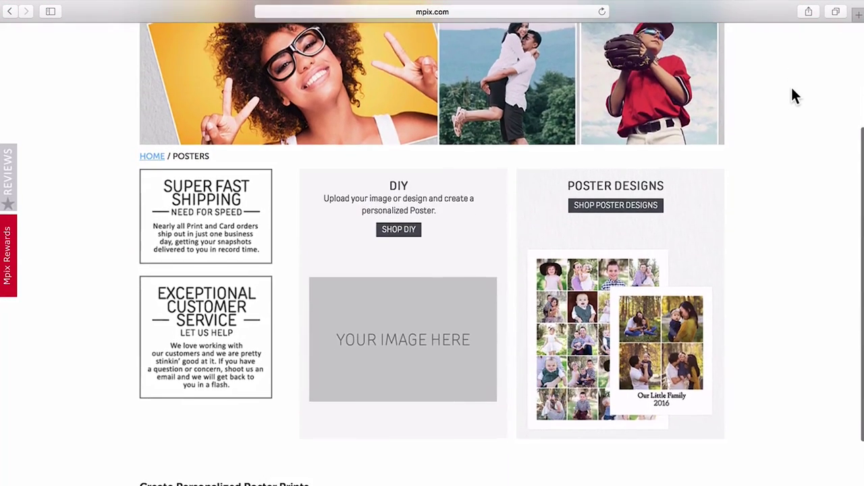
{"action": "scroll", "coordinate": [792, 89], "scroll_direction": "down", "scroll_amount": 5}
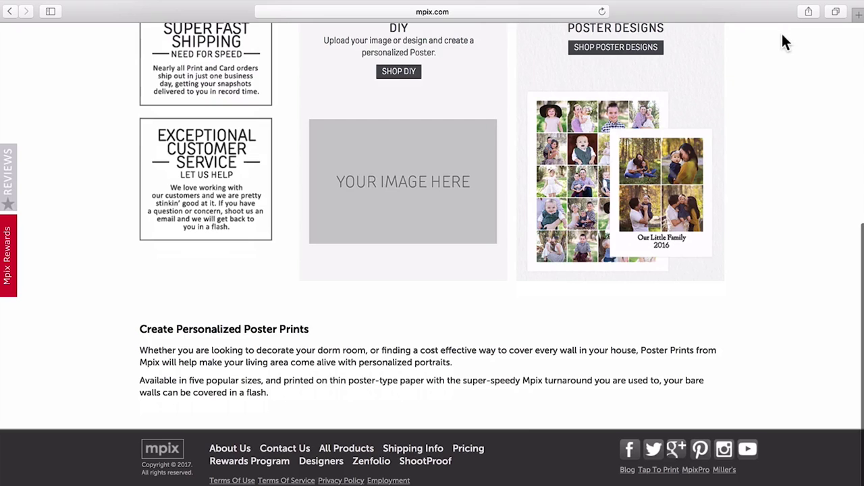